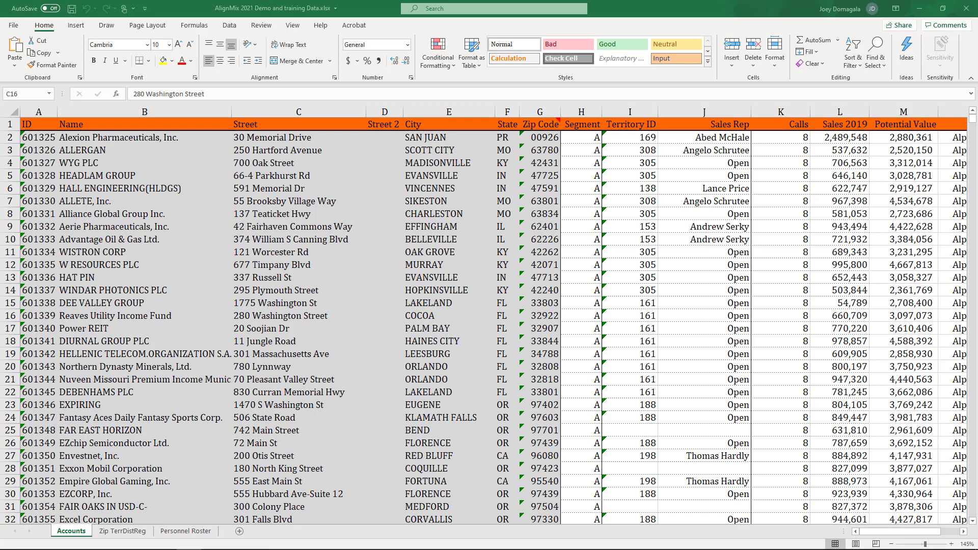
# Step: Review the Accounts sheet's columns for the import, from ID and Zip Code through Segment, Territory ID, Sales Rep and sales figures
pyautogui.click(41, 113)
pyautogui.click(41, 113)
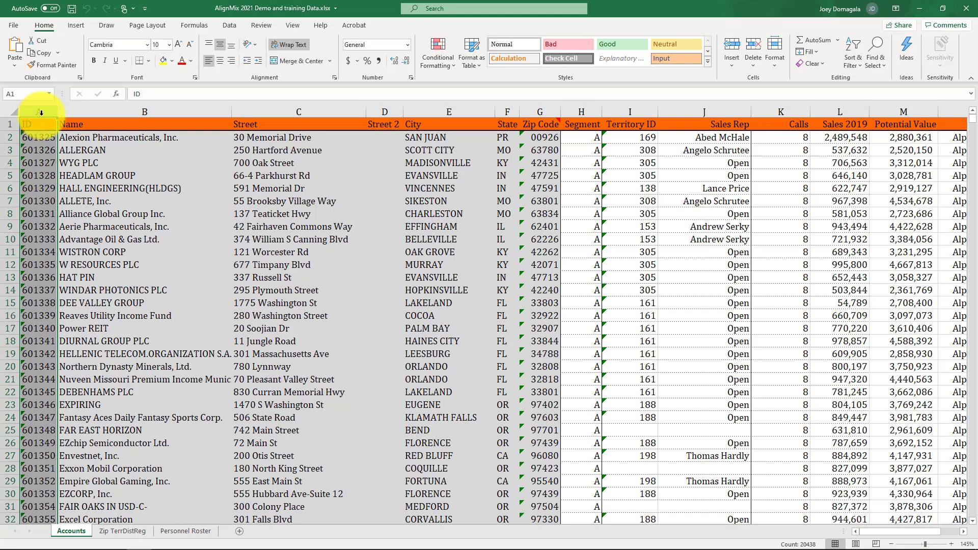
pyautogui.click(547, 110)
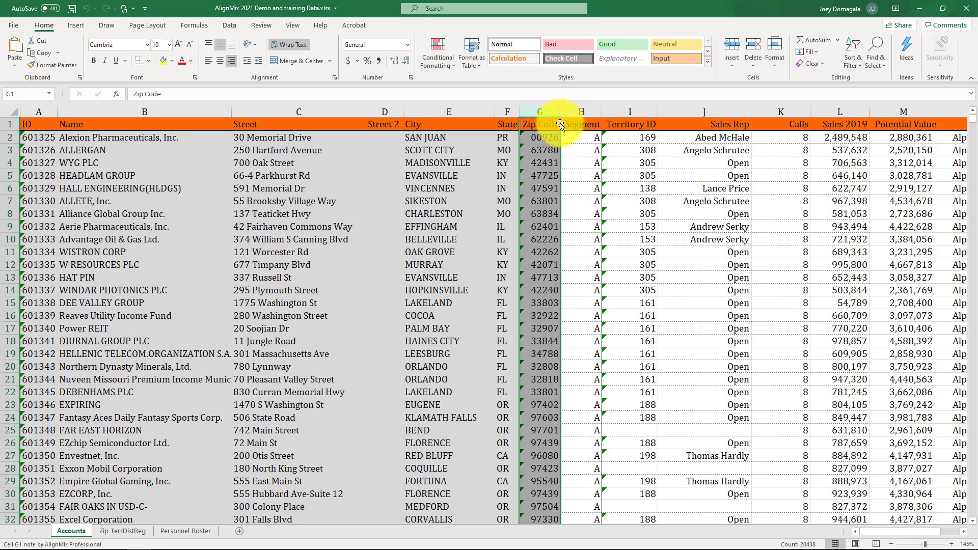
pyautogui.moveTo(561, 125)
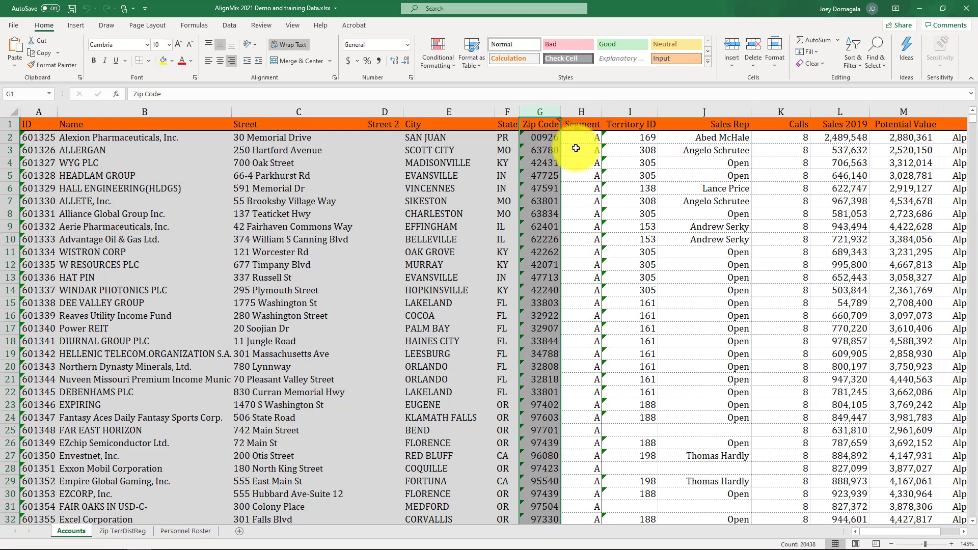
pyautogui.click(580, 109)
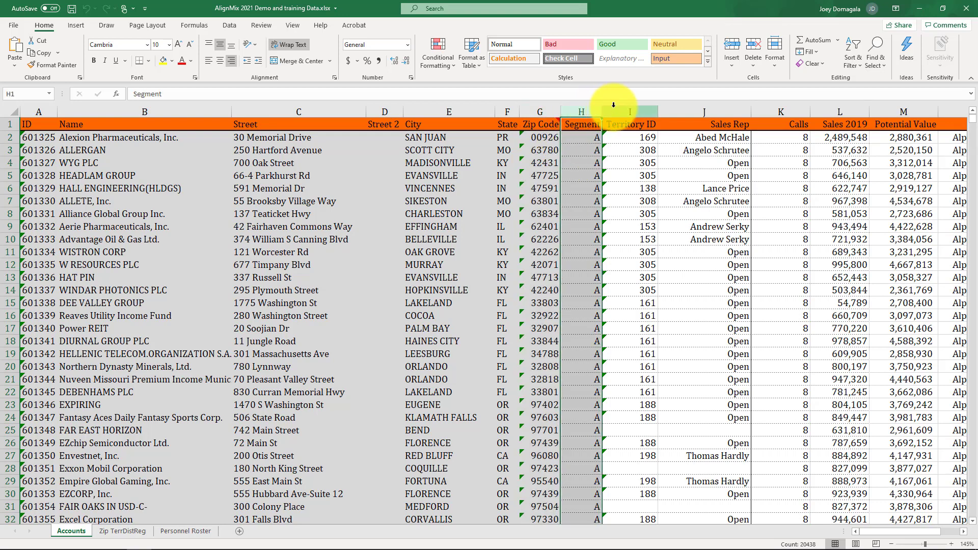
pyautogui.moveTo(614, 105); pyautogui.dragTo(902, 96)
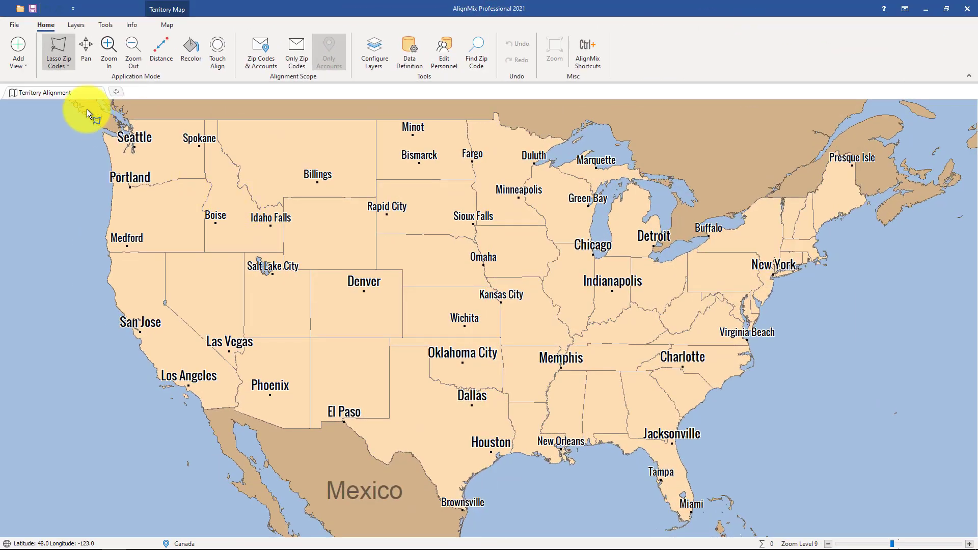
# Step: Switch to AlignMix and start a data import from AlignMix 2021 Demo and training Data.xlsx on the Desktop
pyautogui.click(11, 28)
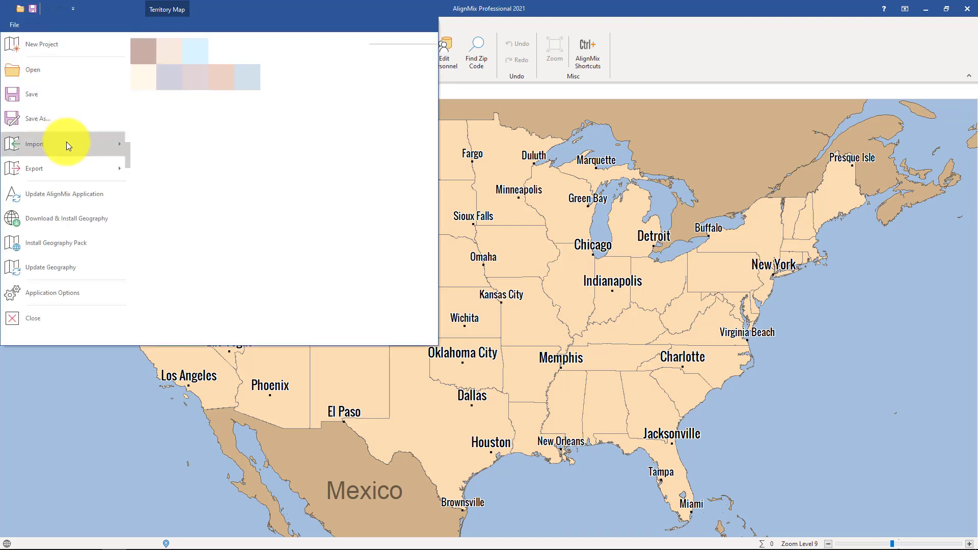
pyautogui.moveTo(66, 143)
pyautogui.click(175, 57)
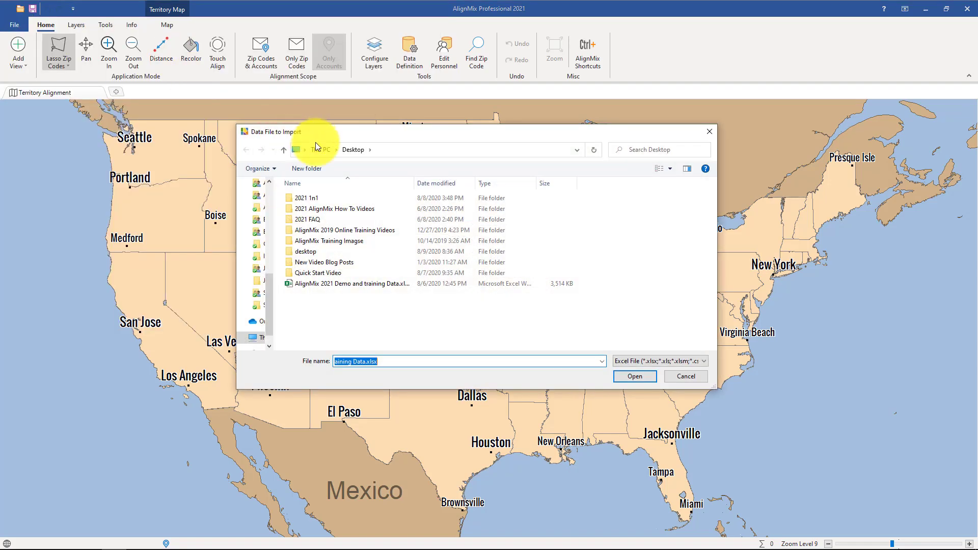
pyautogui.click(344, 285)
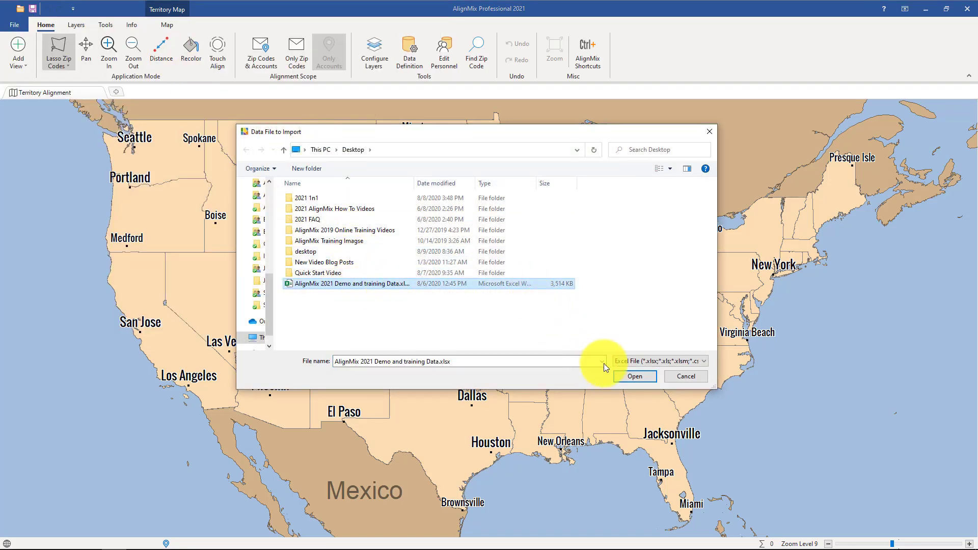
pyautogui.click(639, 376)
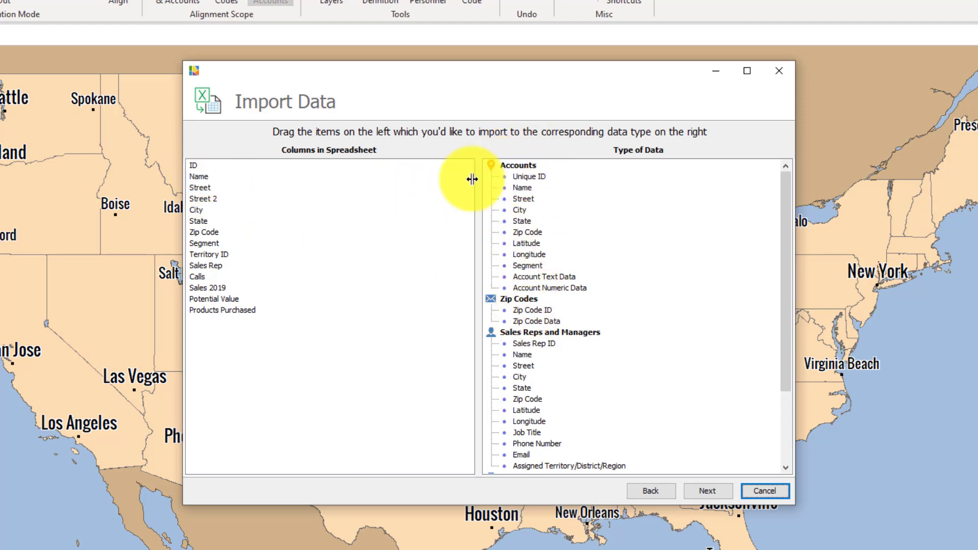
# Step: Map the ID, Name, Street, City, State, Zip Code, Territory ID and Sales Rep columns to their matching data types
pyautogui.moveTo(195, 167); pyautogui.dragTo(540, 176)
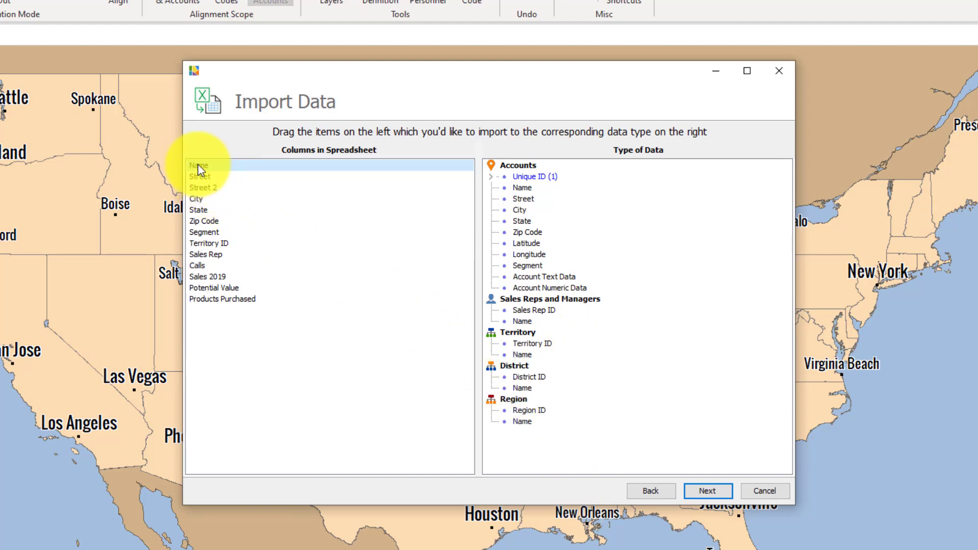
pyautogui.moveTo(199, 166); pyautogui.dragTo(525, 188)
pyautogui.moveTo(205, 170); pyautogui.dragTo(525, 199)
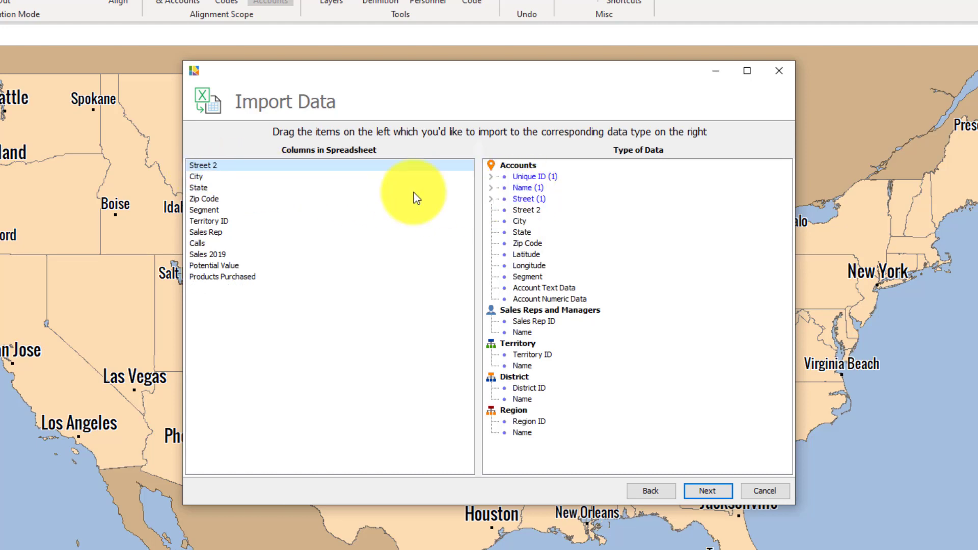
pyautogui.moveTo(206, 179); pyautogui.dragTo(517, 243)
pyautogui.moveTo(213, 188); pyautogui.dragTo(530, 321)
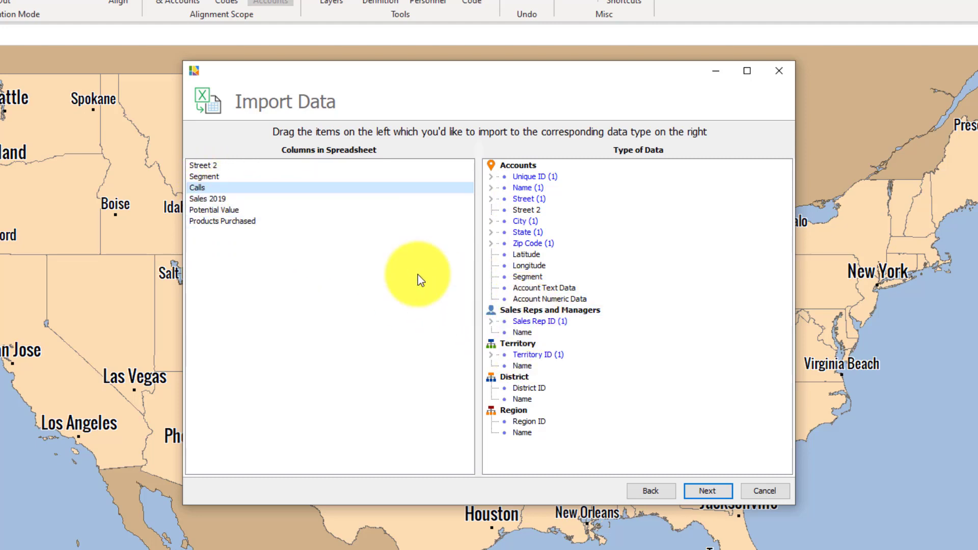
# Step: Map Calls, Sales 2019 and Potential Value to Account Numeric Data and Products Purchased to Account Text Data
pyautogui.keyDown('ctrl'); pyautogui.click(212, 202); pyautogui.keyUp('ctrl')
pyautogui.keyDown('ctrl'); pyautogui.click(214, 207); pyautogui.keyUp('ctrl')
pyautogui.moveTo(225, 208); pyautogui.dragTo(554, 299)
pyautogui.moveTo(223, 188); pyautogui.dragTo(541, 285)
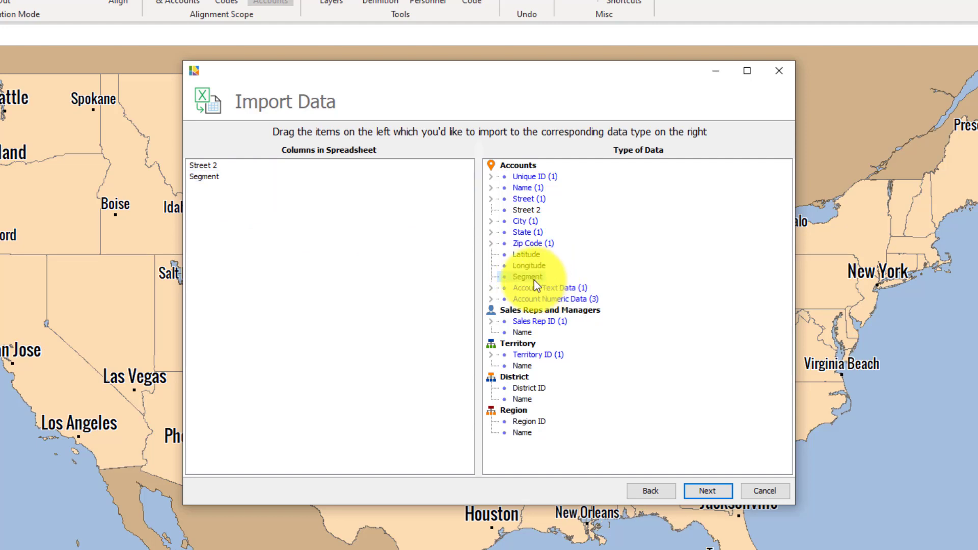
# Step: Run and finish the import with the Segment column left unmapped
pyautogui.click(534, 281)
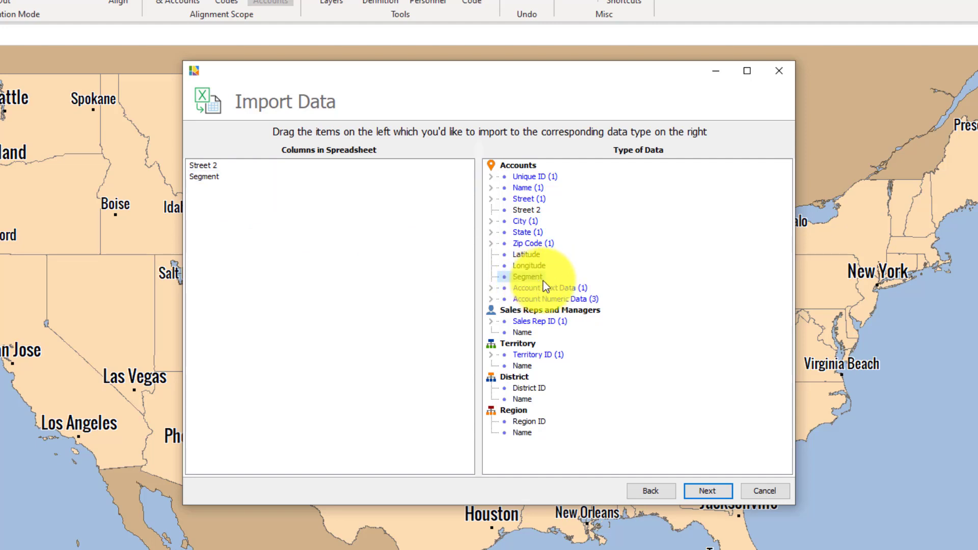
pyautogui.click(712, 492)
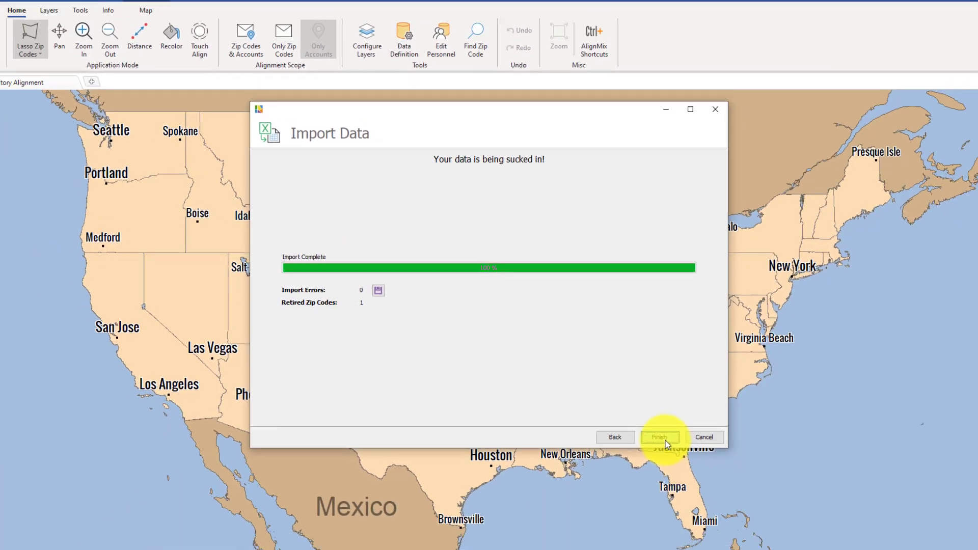
pyautogui.click(709, 491)
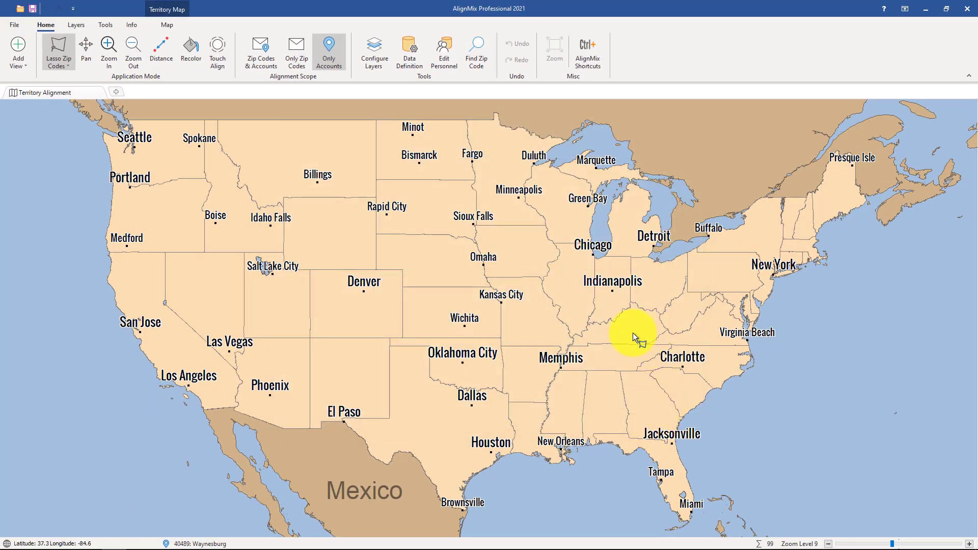
# Step: Examine the imported accounts around Kansas City and the All Accounts symbol settings in the map layers
pyautogui.scroll(2, 502, 298)
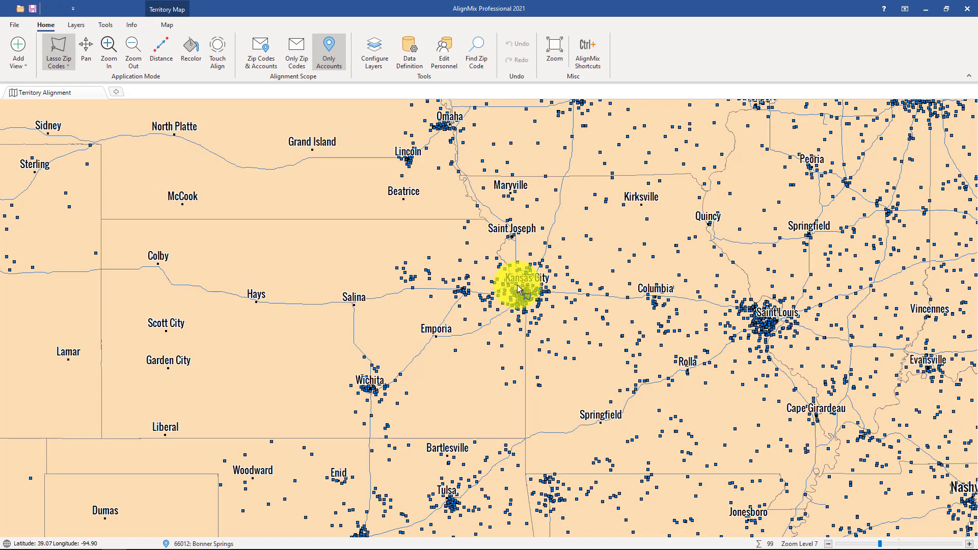
pyautogui.scroll(2, 519, 288)
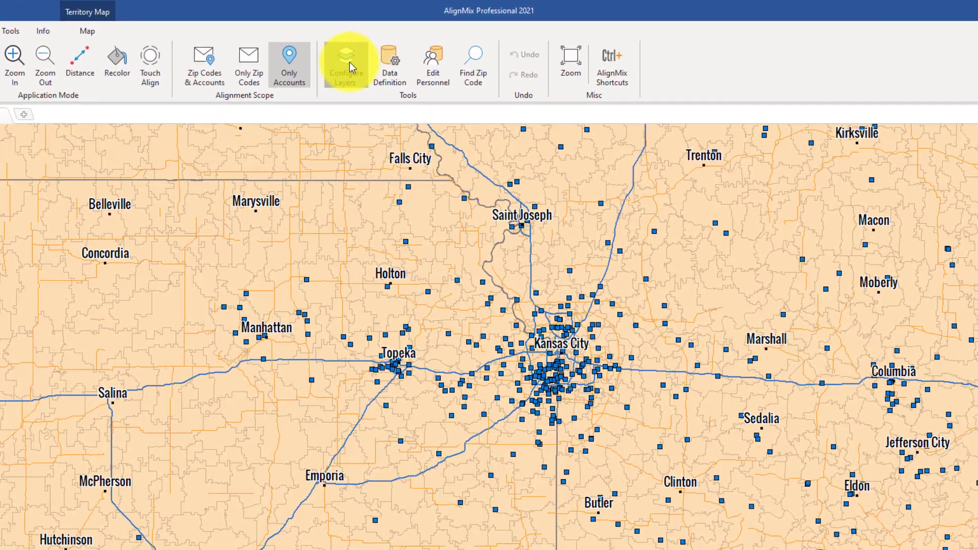
pyautogui.click(349, 62)
pyautogui.click(333, 270)
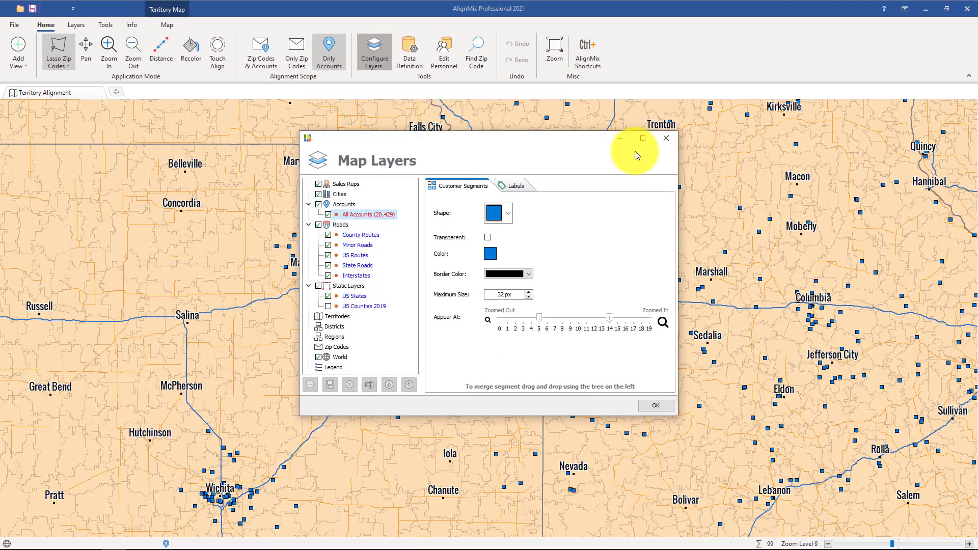
pyautogui.click(712, 174)
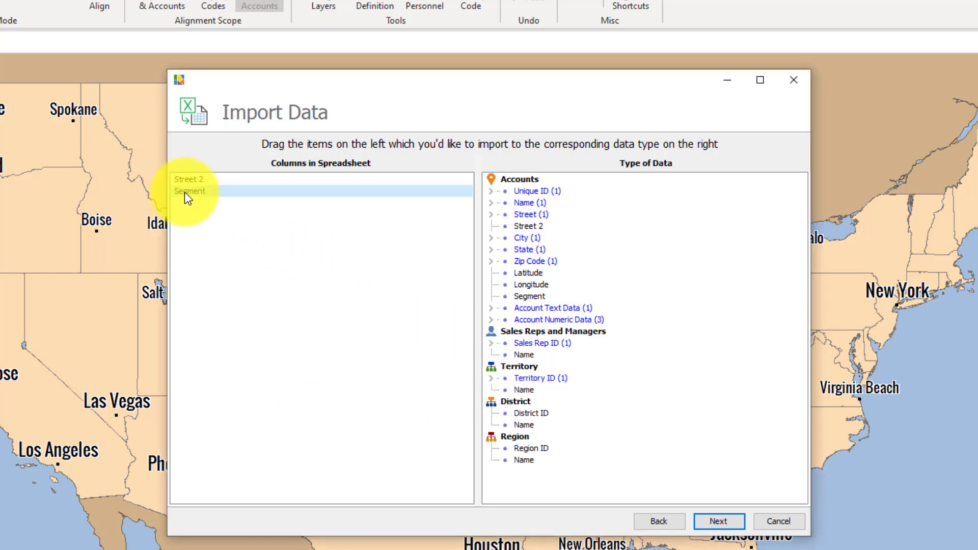
# Step: Map the Segment column to the accounts' Segment data type, then confirm and finish the import
pyautogui.moveTo(185, 191); pyautogui.dragTo(544, 300)
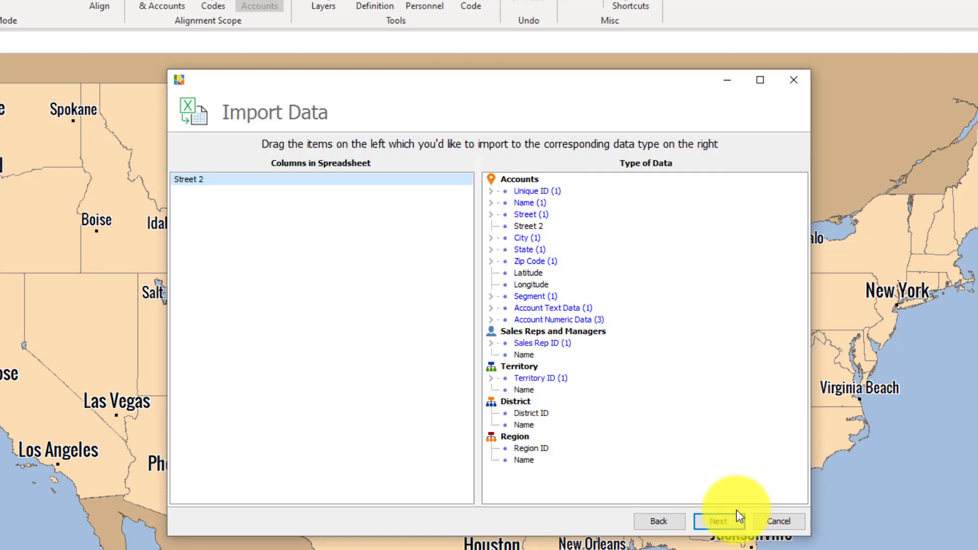
pyautogui.click(726, 521)
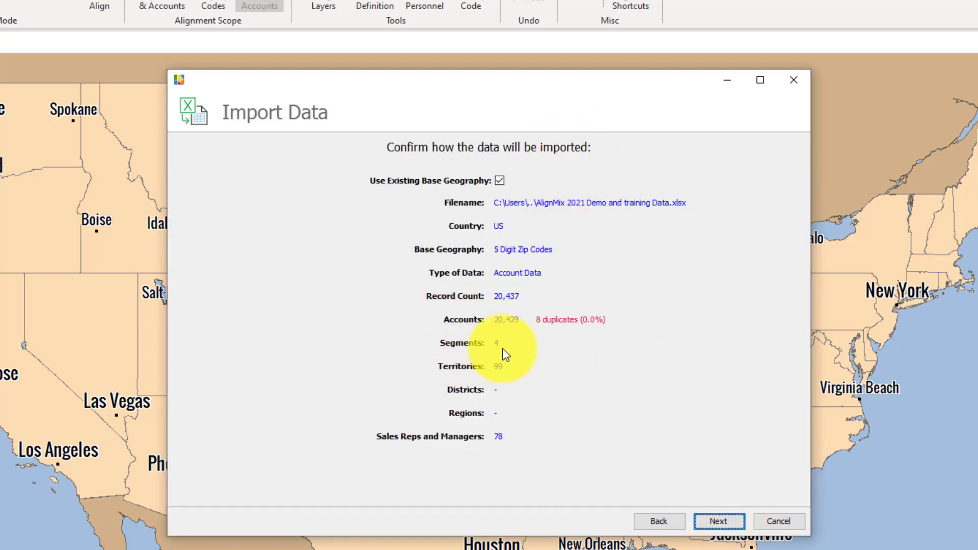
pyautogui.click(736, 526)
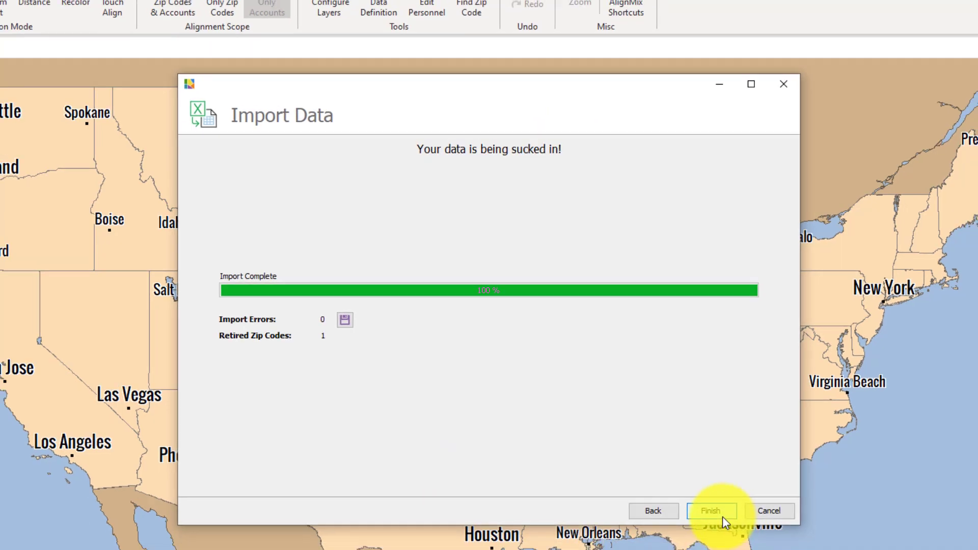
pyautogui.click(729, 520)
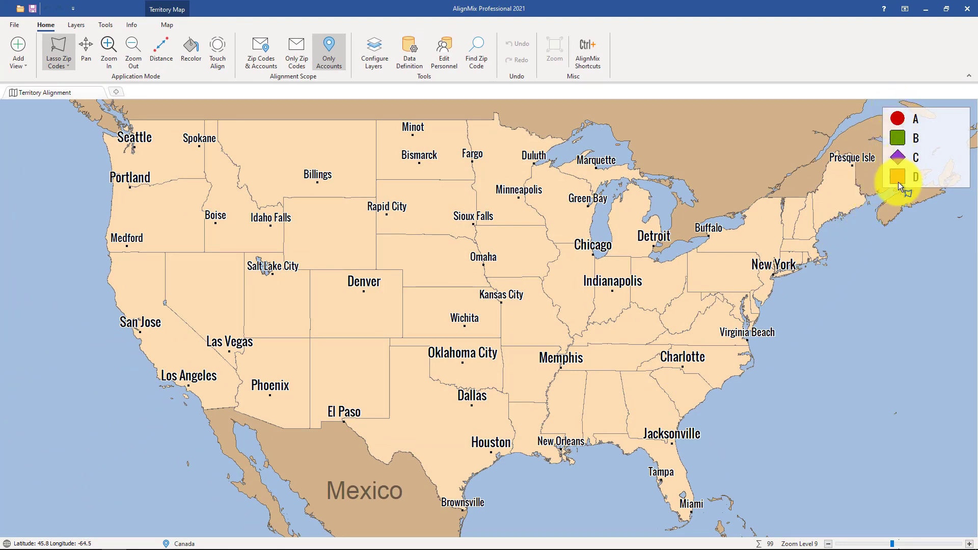
# Step: Examine the segmented account symbols around Kansas City and the A segment's settings in the map layers
pyautogui.scroll(3, 492, 316)
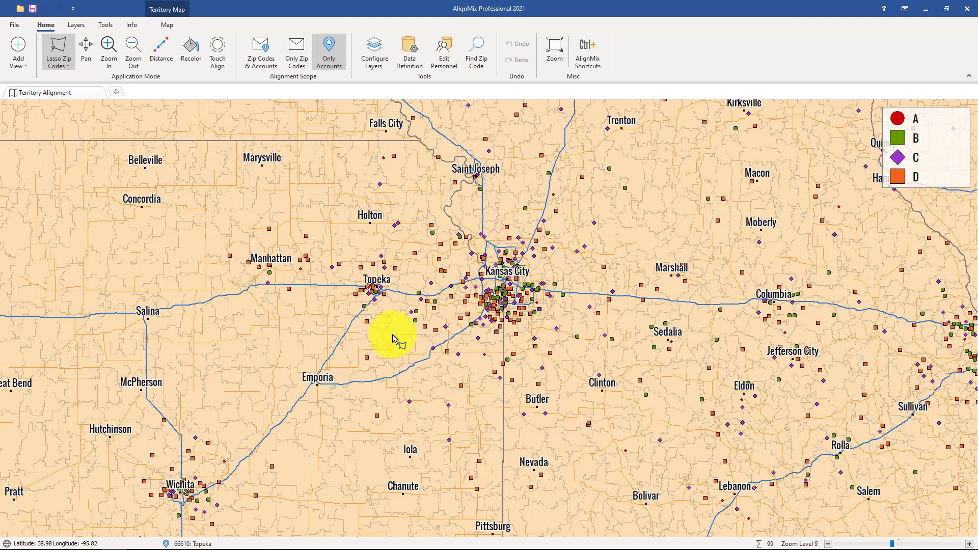
pyautogui.scroll(2, 548, 299)
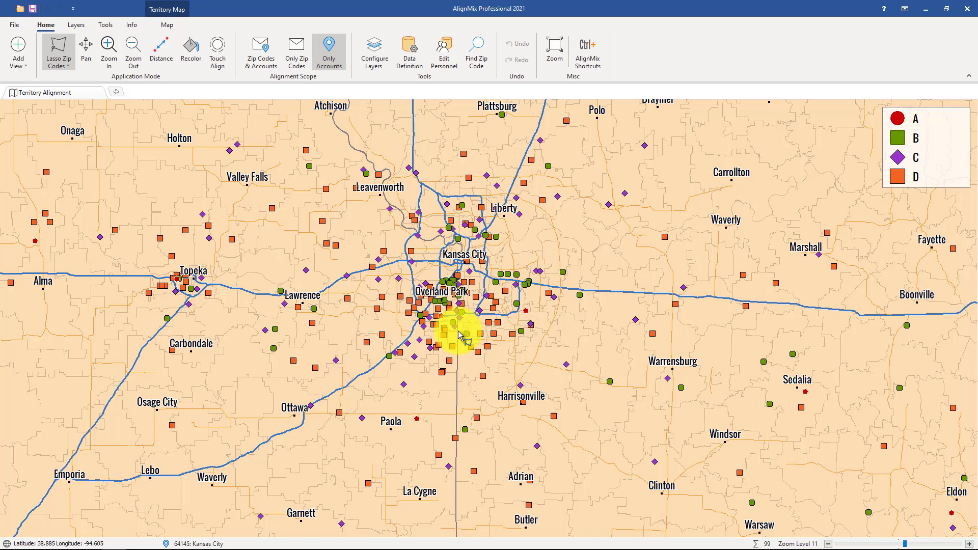
pyautogui.click(373, 66)
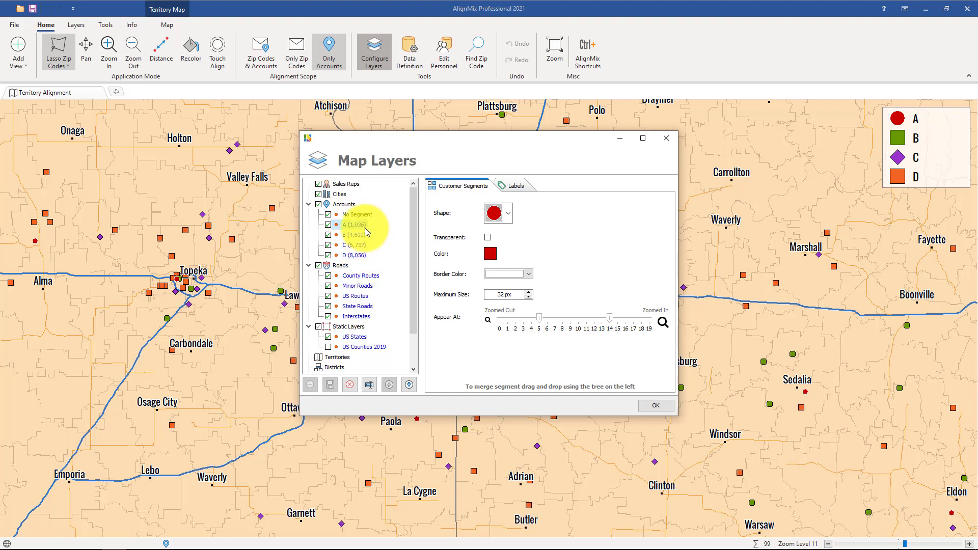
pyautogui.click(653, 408)
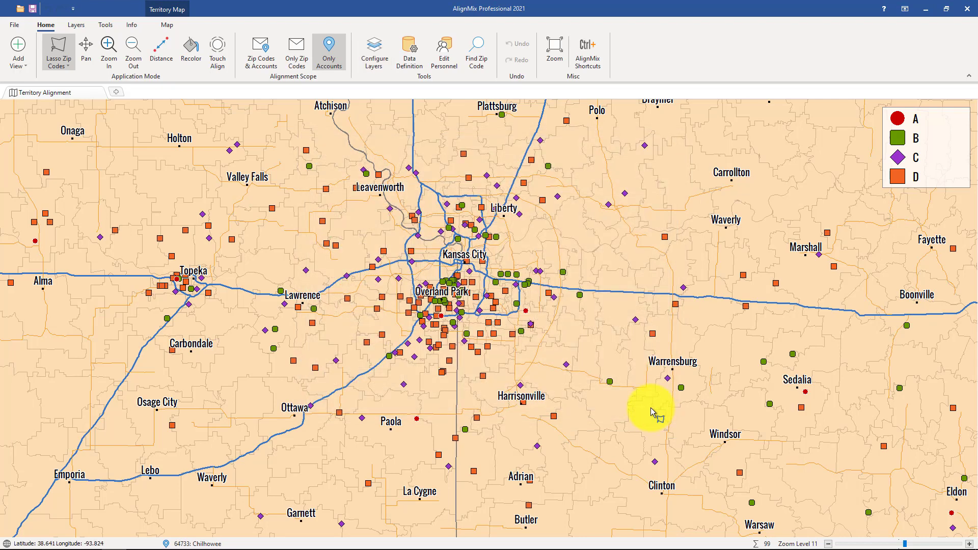